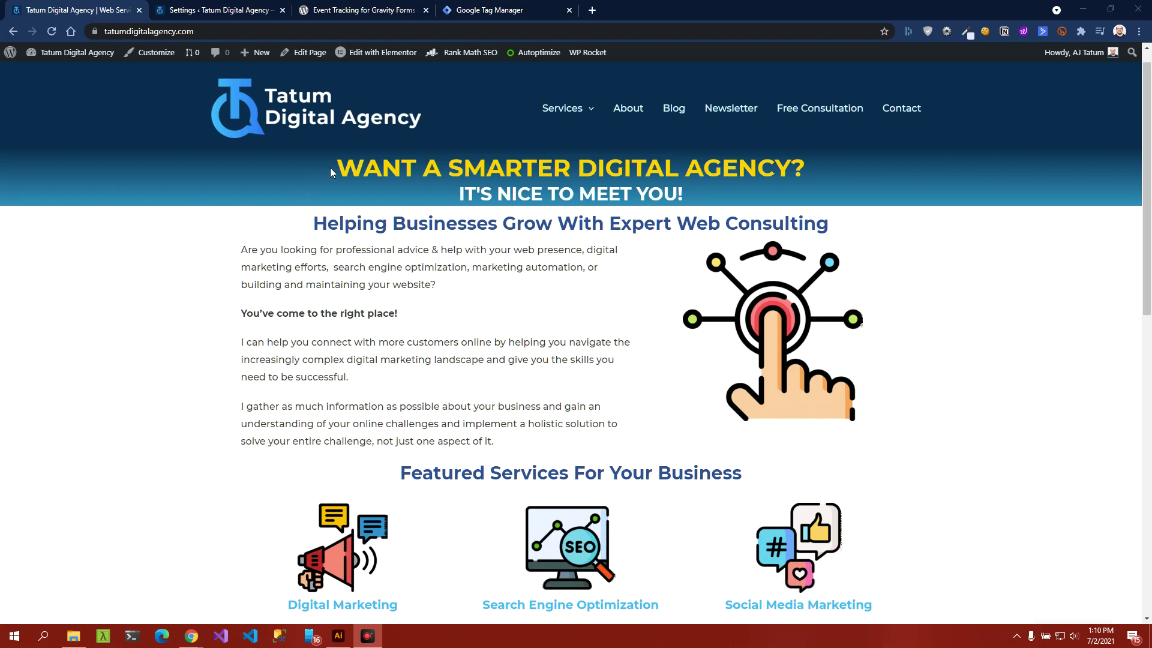
Bring up the Event Tracking for Gravity Forms plugin page (version 2.4.2) and scroll its description.
click(339, 13)
scroll(367, 338, down, 1)
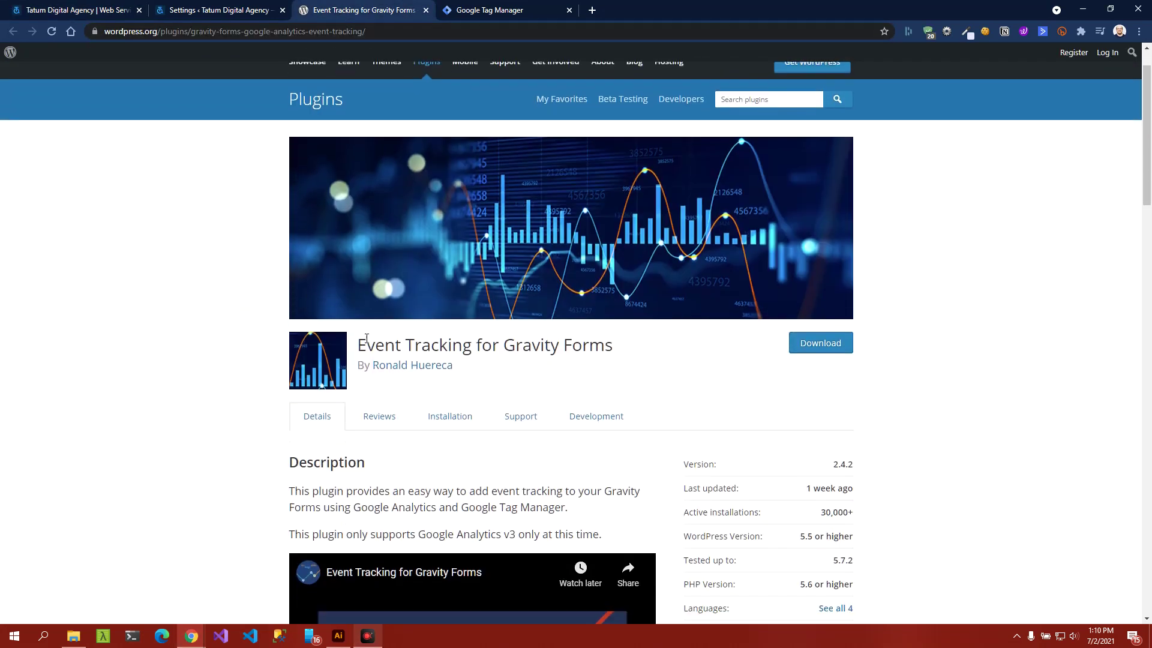
scroll(512, 329, down, 1)
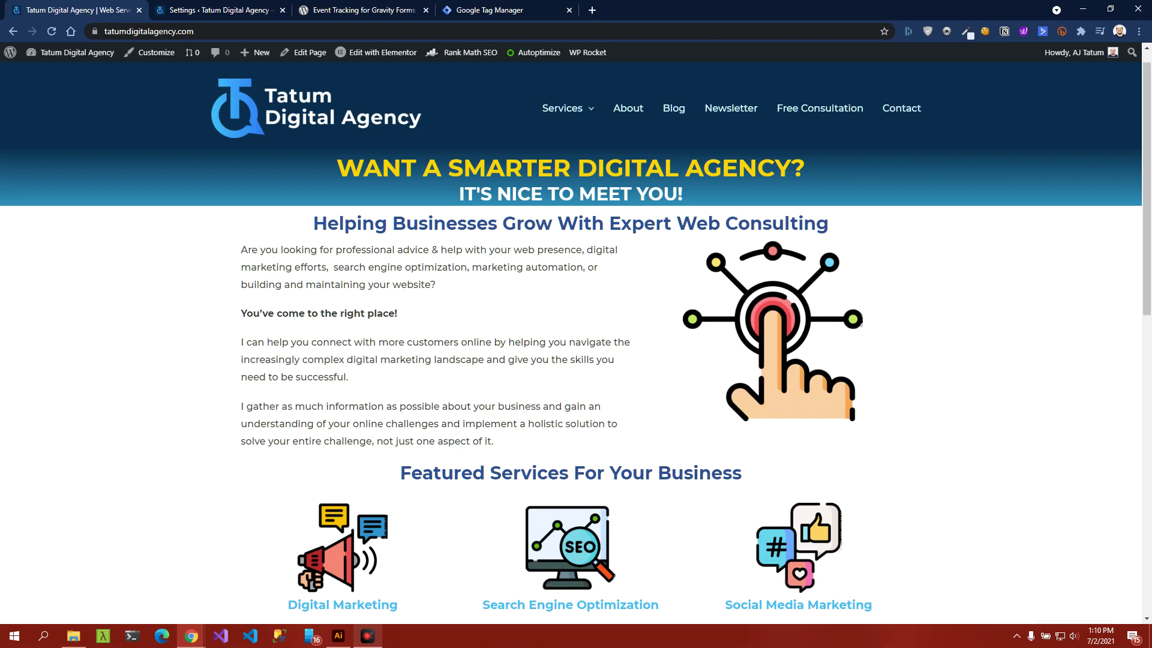
click(348, 10)
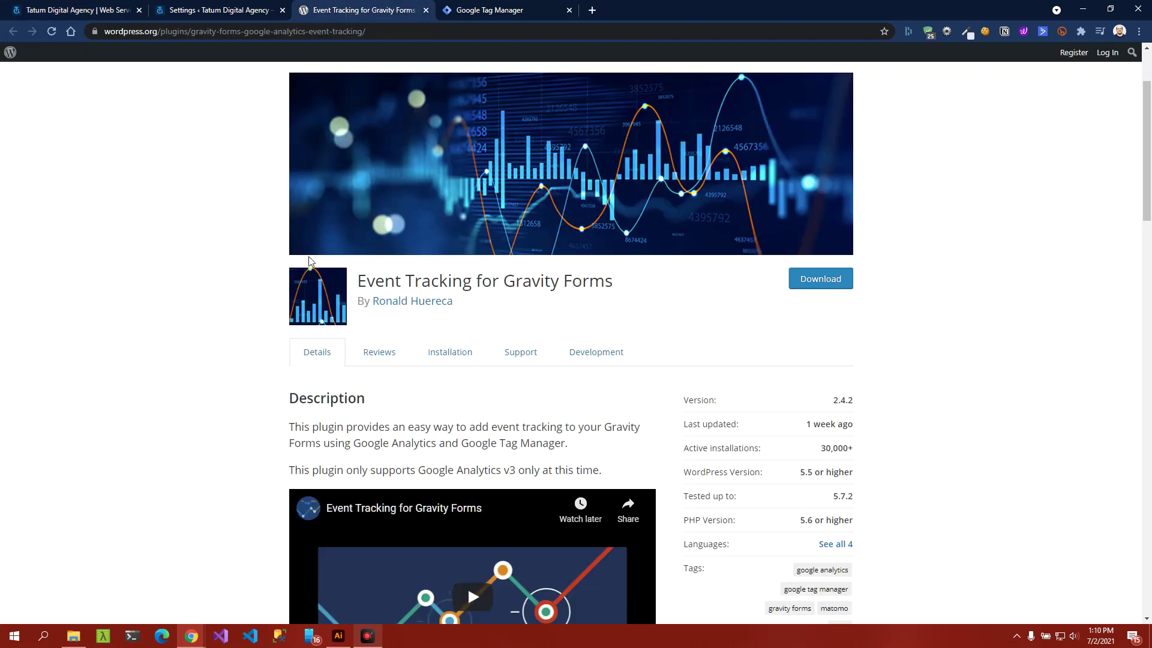
Review the Gravity Forms Event Tracking settings that send events via Google Tag Manager, with UTM variables tracked.
click(219, 10)
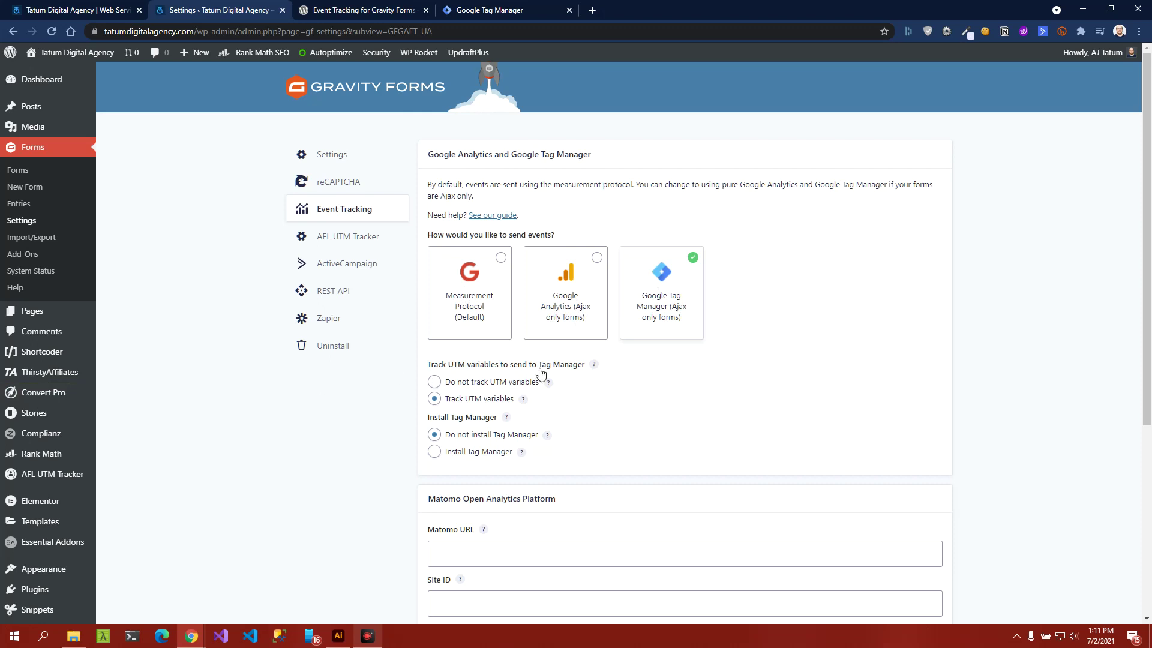
scroll(607, 362, down, 2)
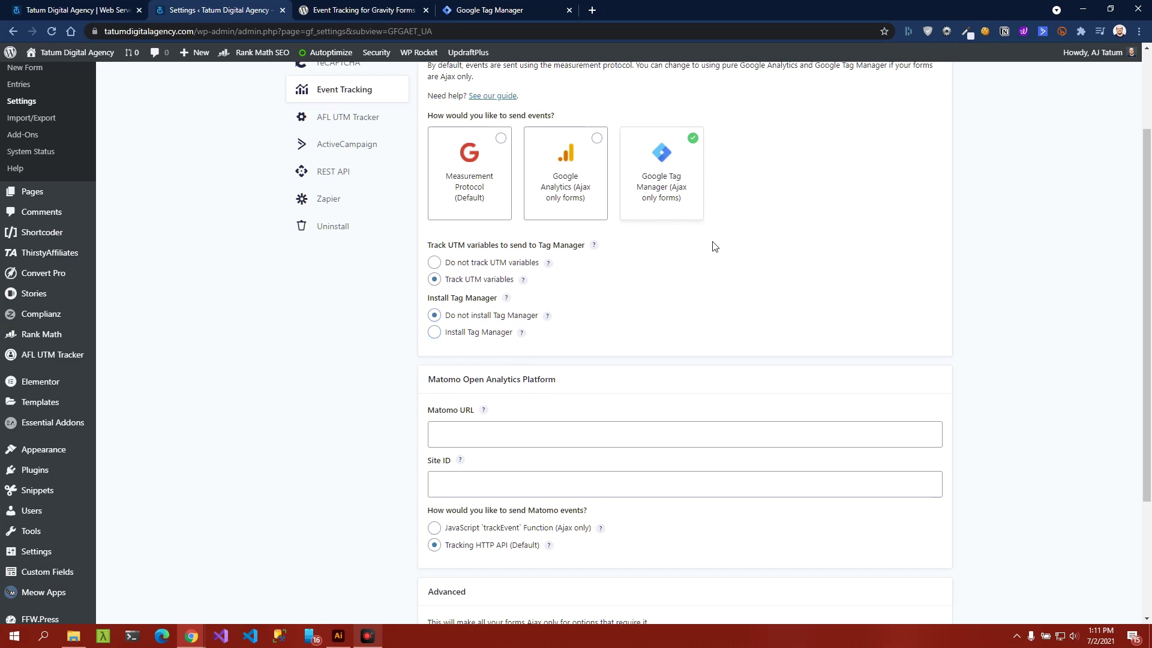
scroll(714, 246, up, 2)
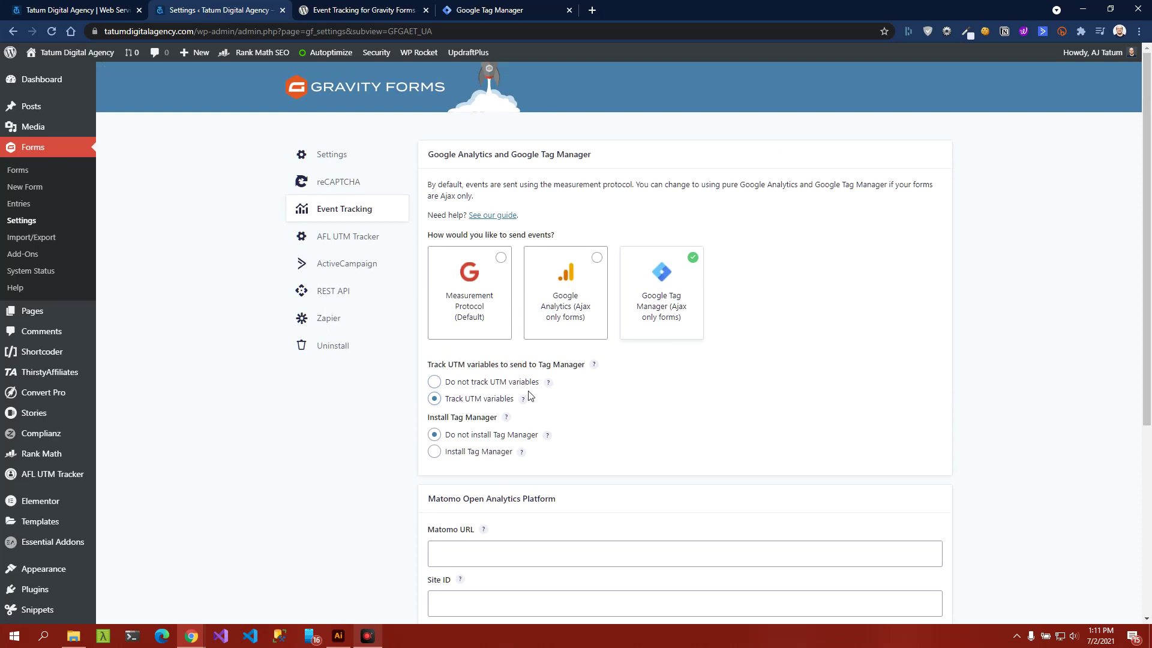
Stop the plugin from installing Tag Manager, close the Header Footer Code Manager page, and review the settings.
click(478, 441)
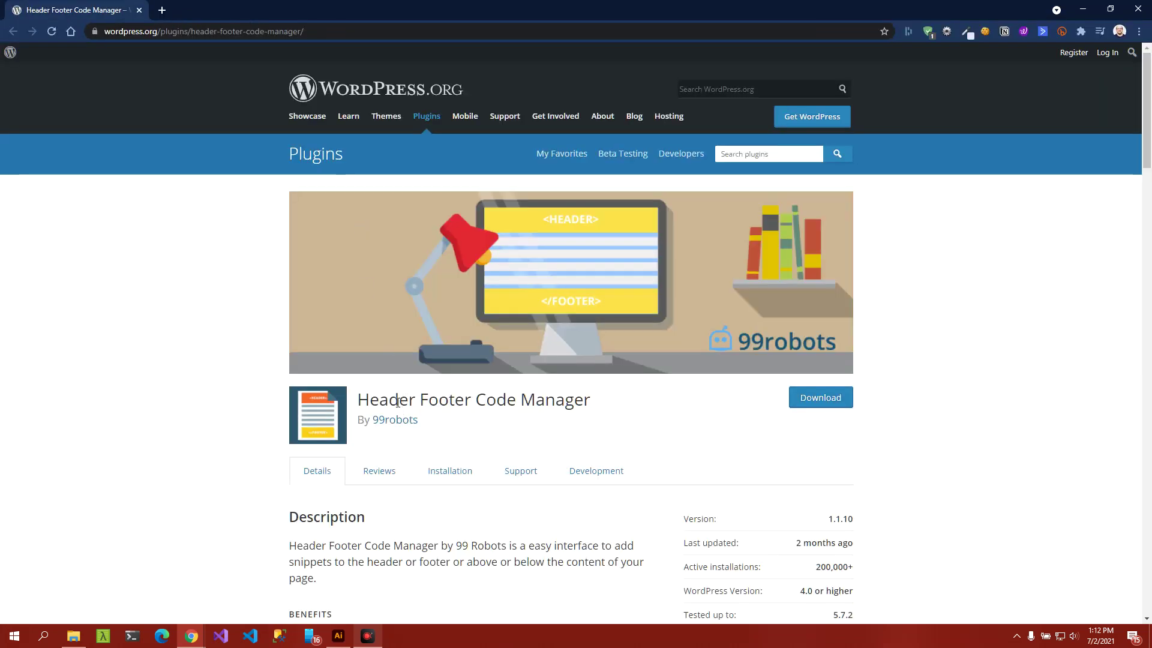
click(139, 10)
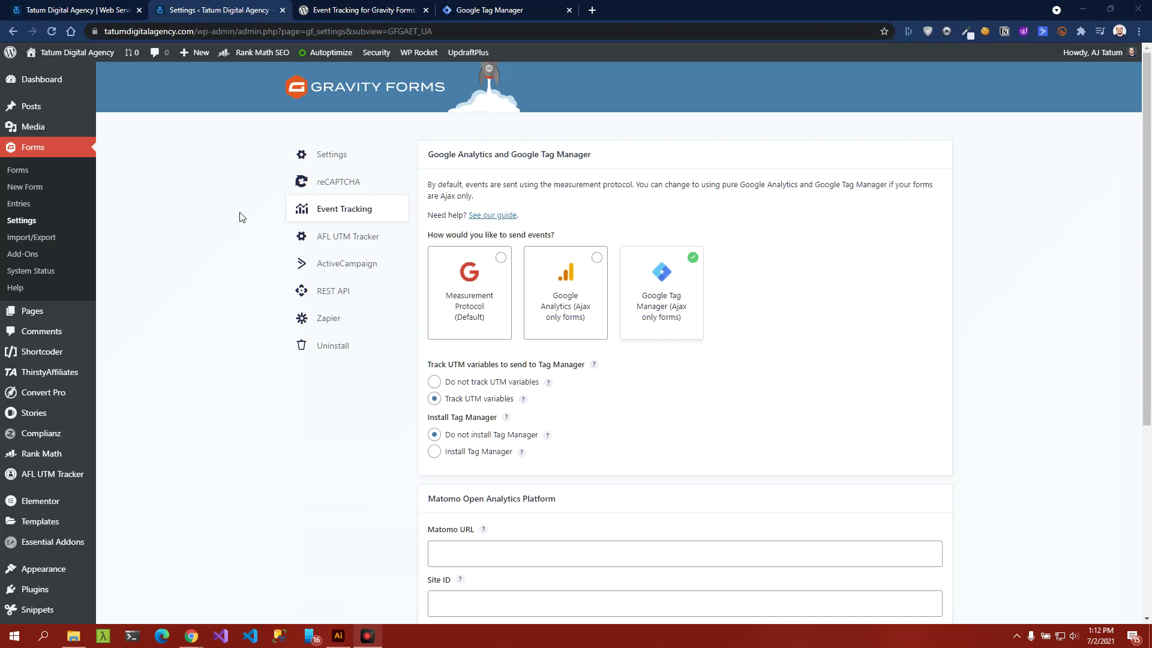
scroll(497, 367, down, 2)
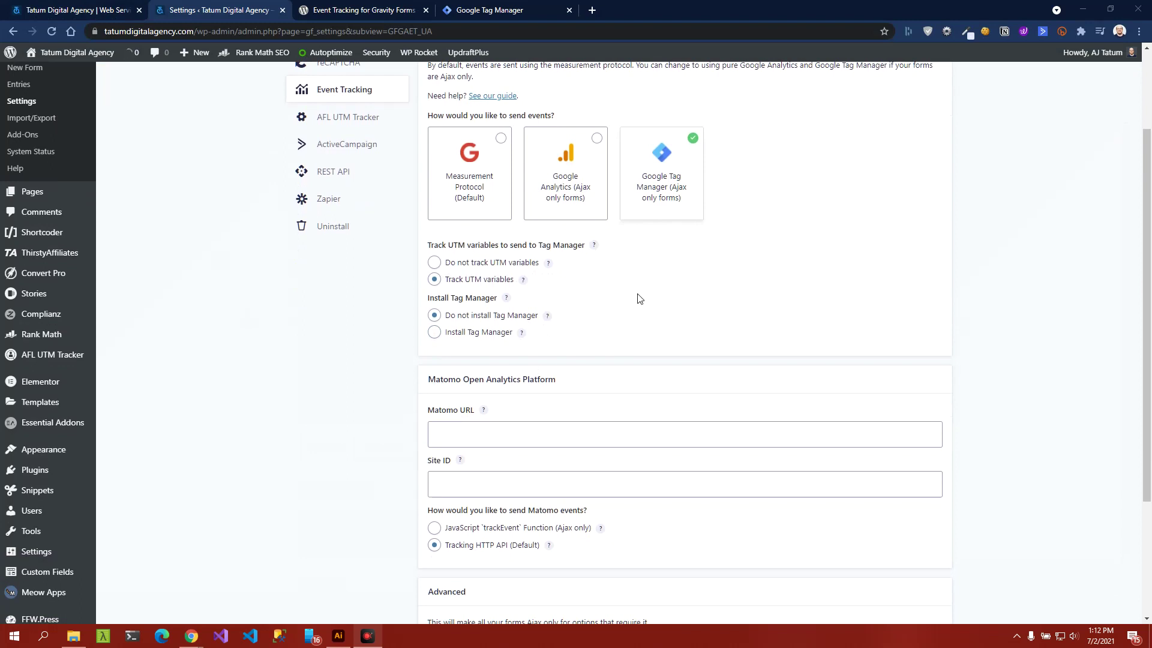
scroll(636, 300, down, 1)
scroll(637, 301, down, 2)
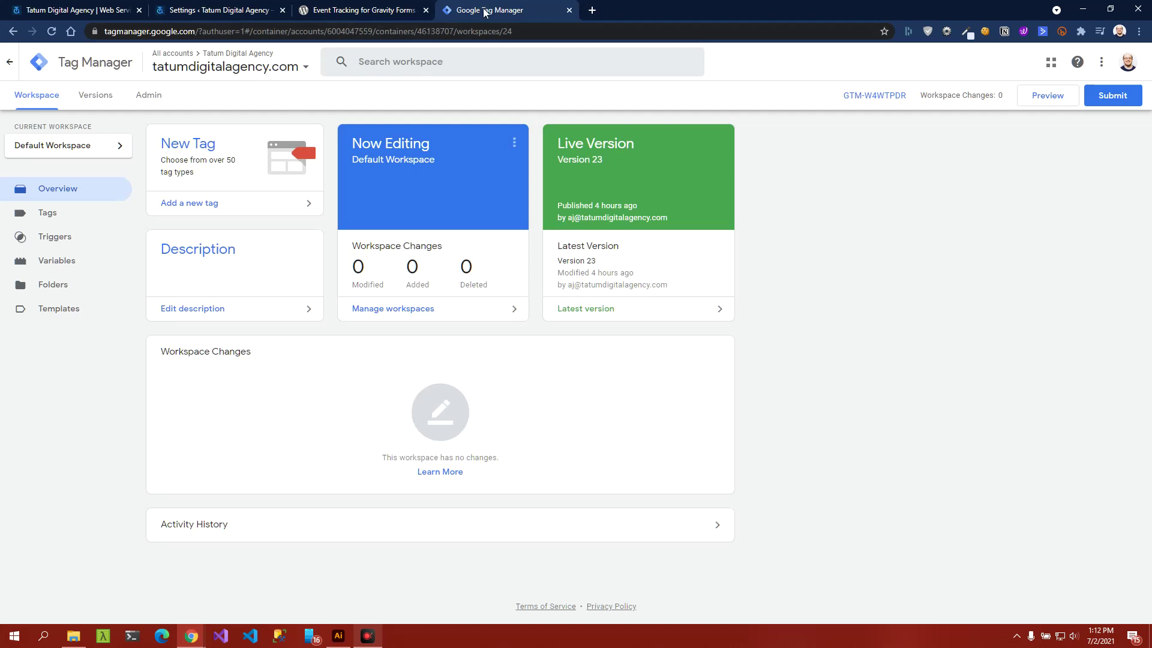
Inspect the Event - GFTrackEvent trigger's Custom Event setting for GFTrackEvent, then close it.
click(57, 240)
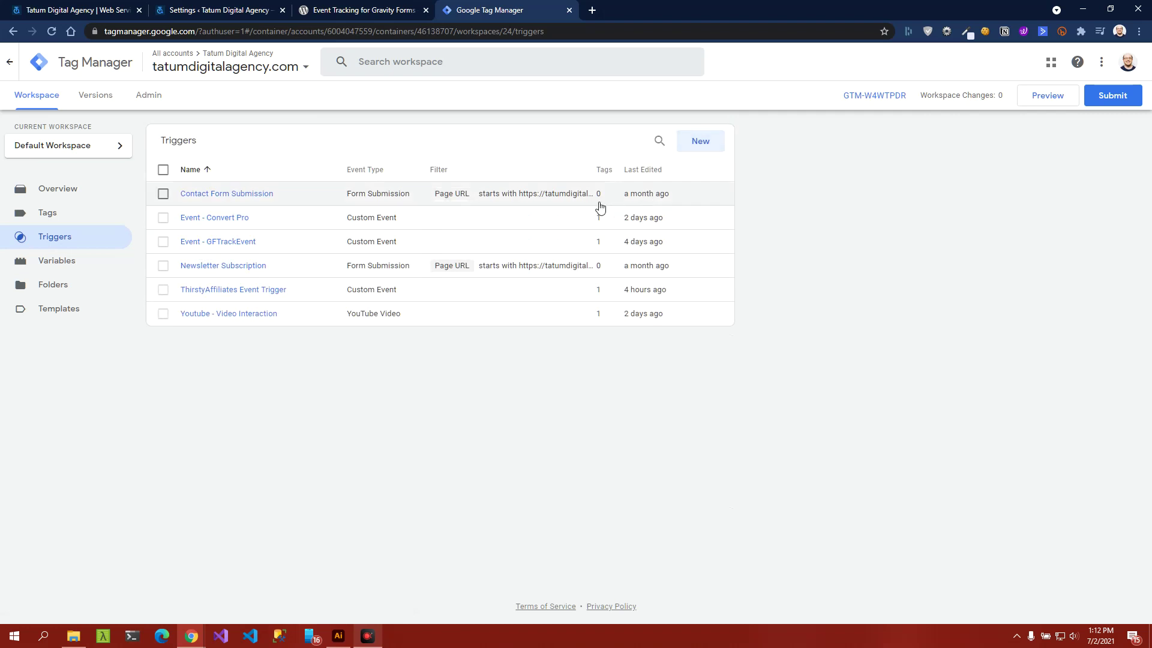
click(464, 242)
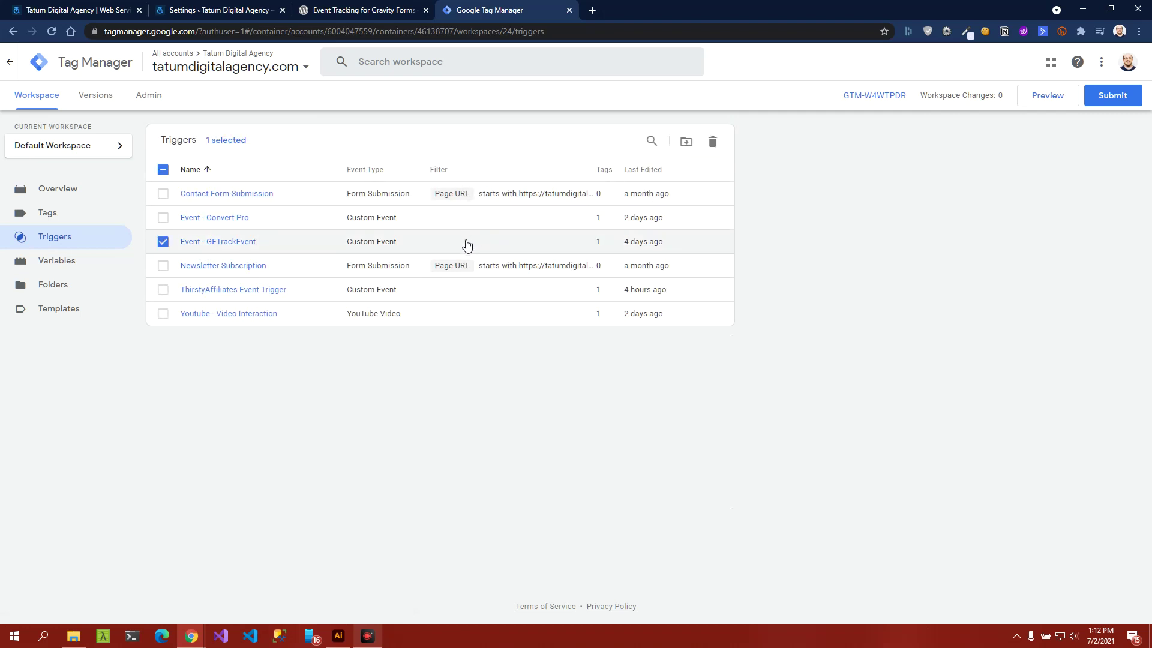
click(209, 245)
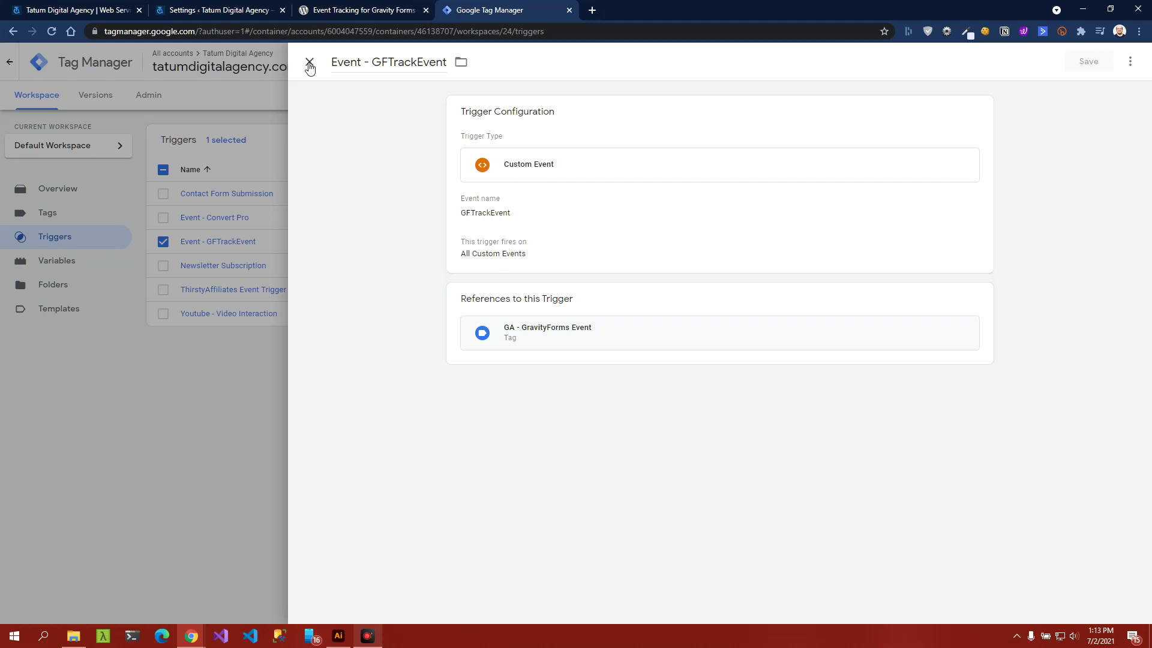
click(309, 64)
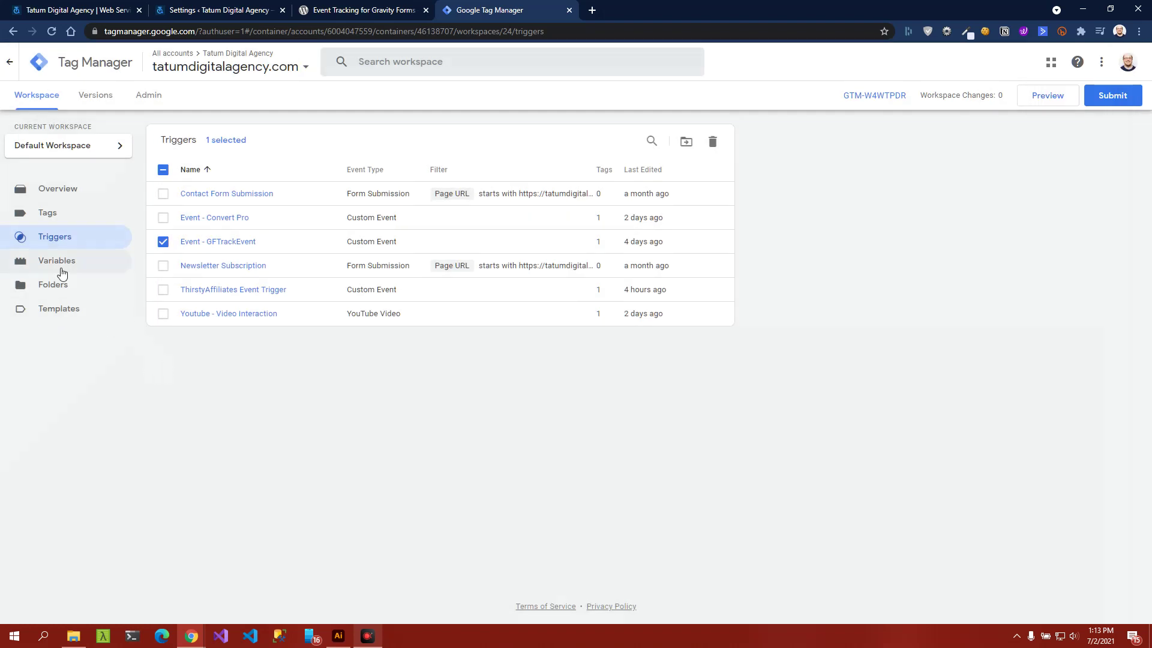
Browse the Variables list of user-defined Data Layer Variables like DL - GFTrackAction and DL - GFTrackLabel.
click(61, 271)
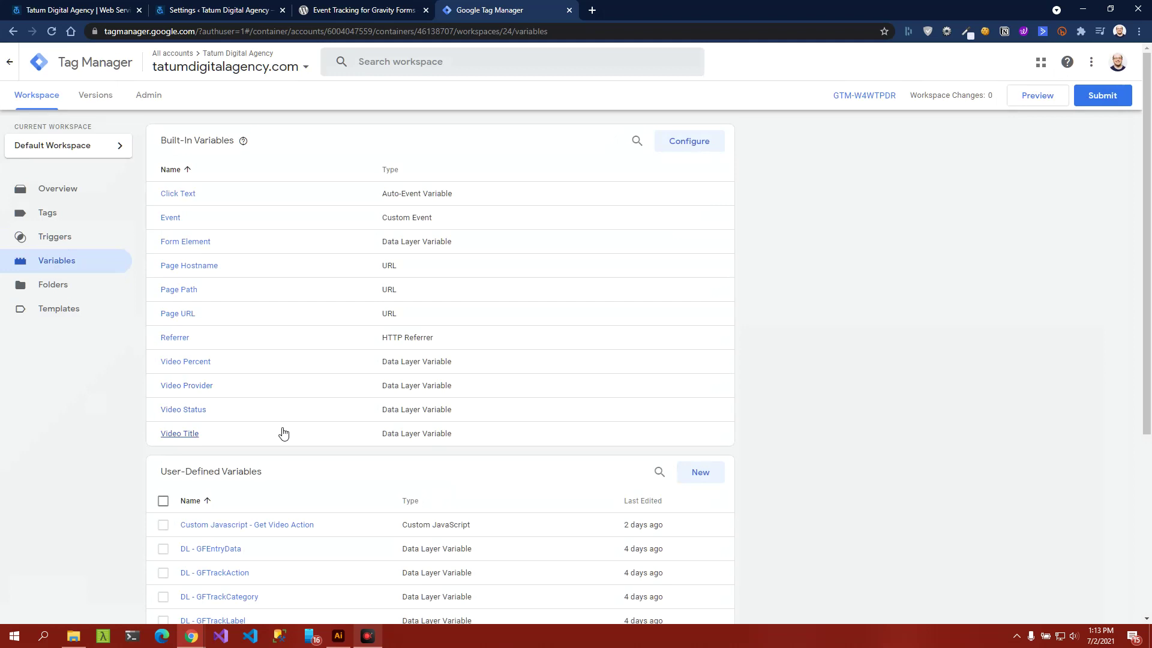
scroll(284, 433, down, 2)
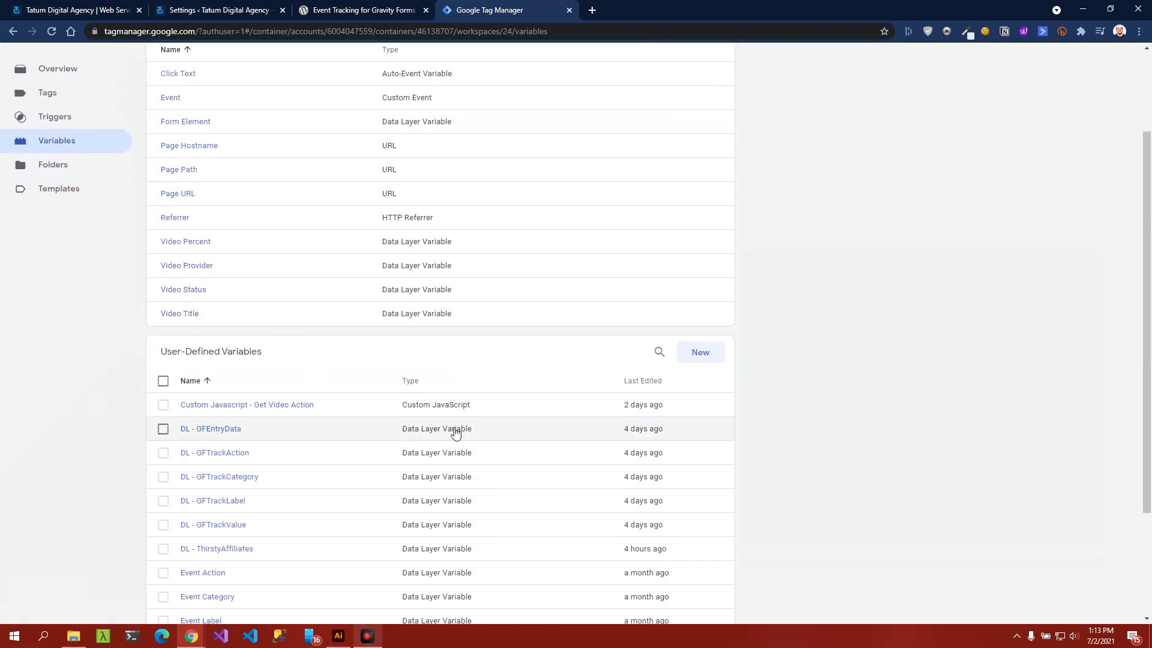
scroll(380, 273, up, 2)
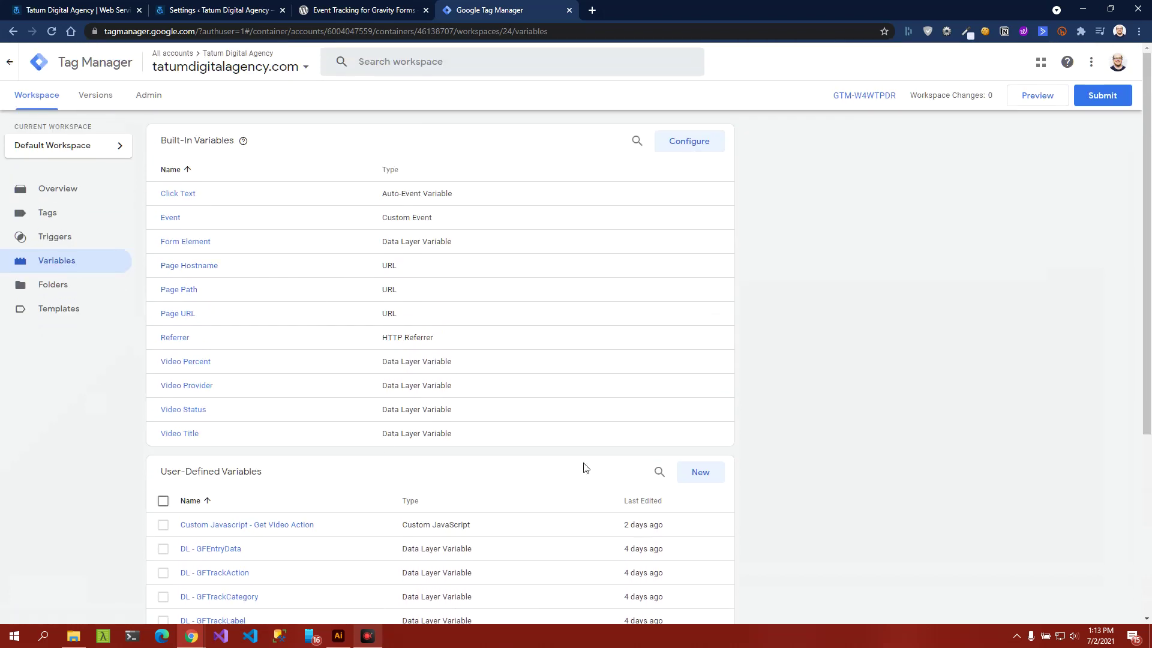
scroll(376, 484, down, 3)
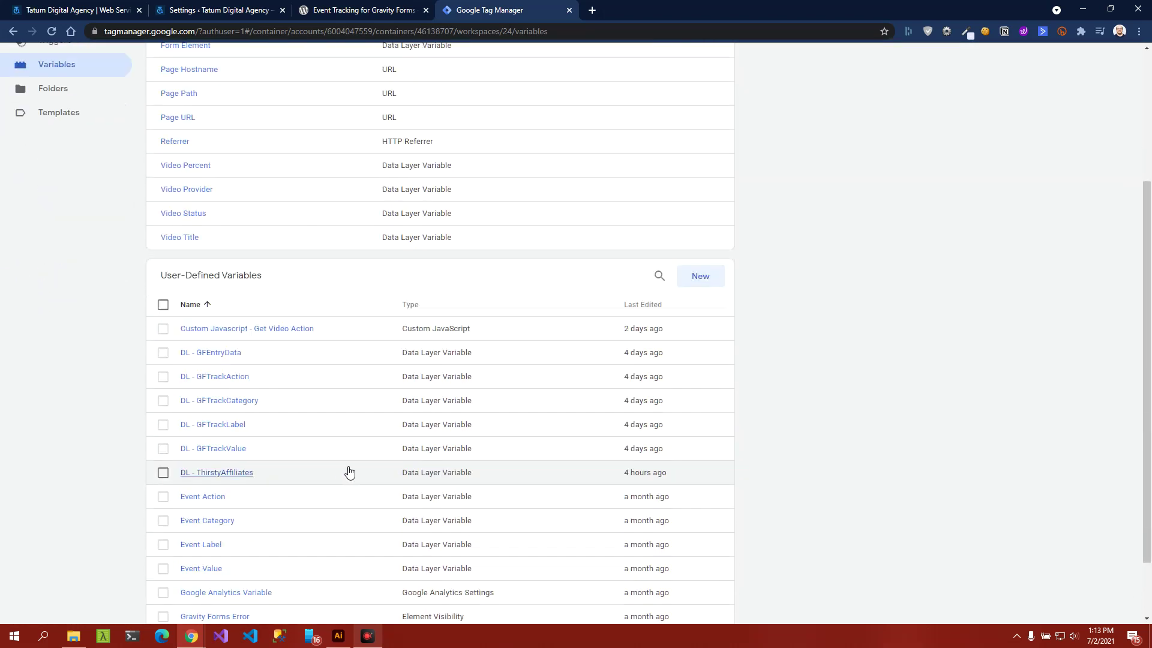
scroll(349, 472, down, 1)
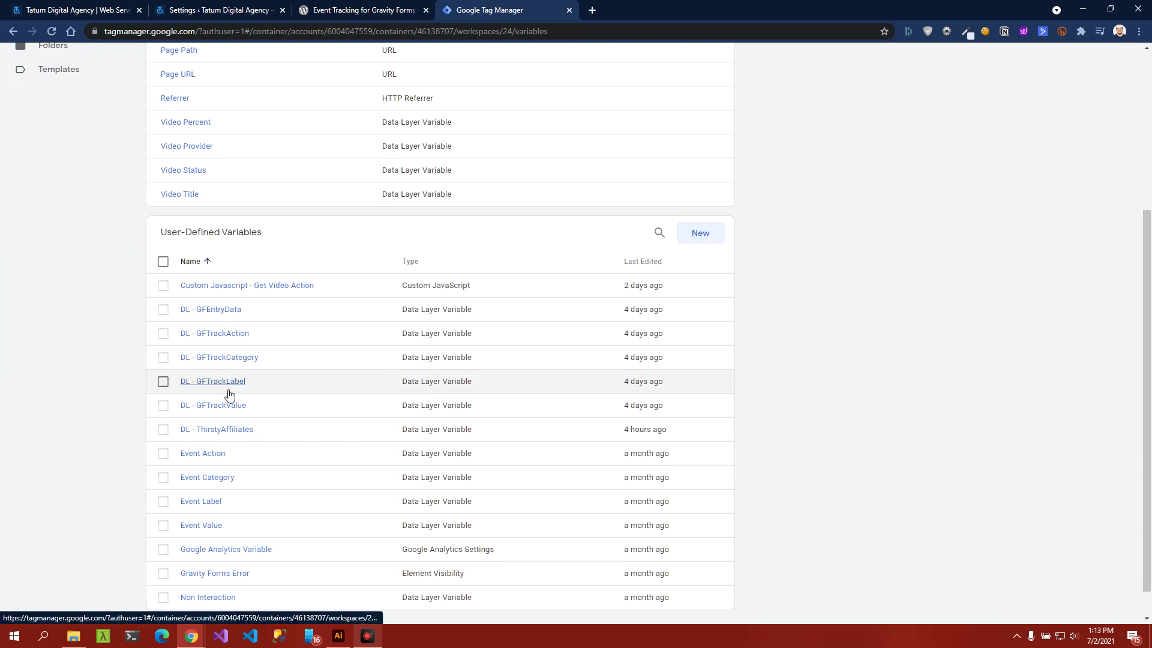
Check that DL - GFTrackCategory reads the GFTrackCategory data layer key, closing it unchanged.
click(221, 363)
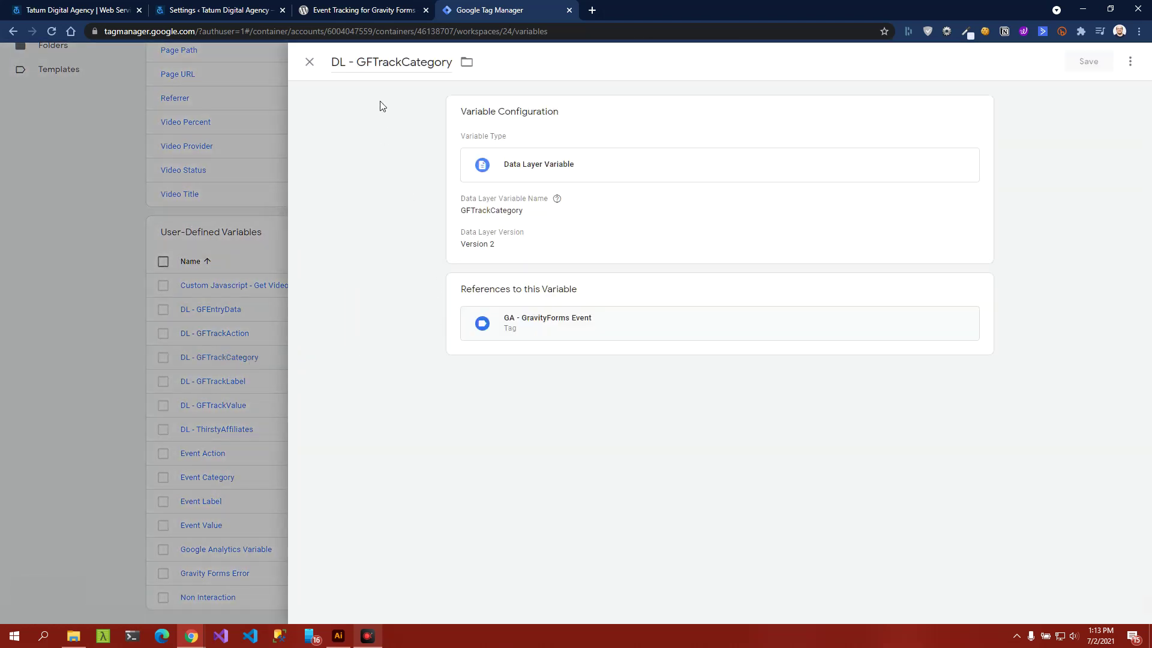
click(521, 178)
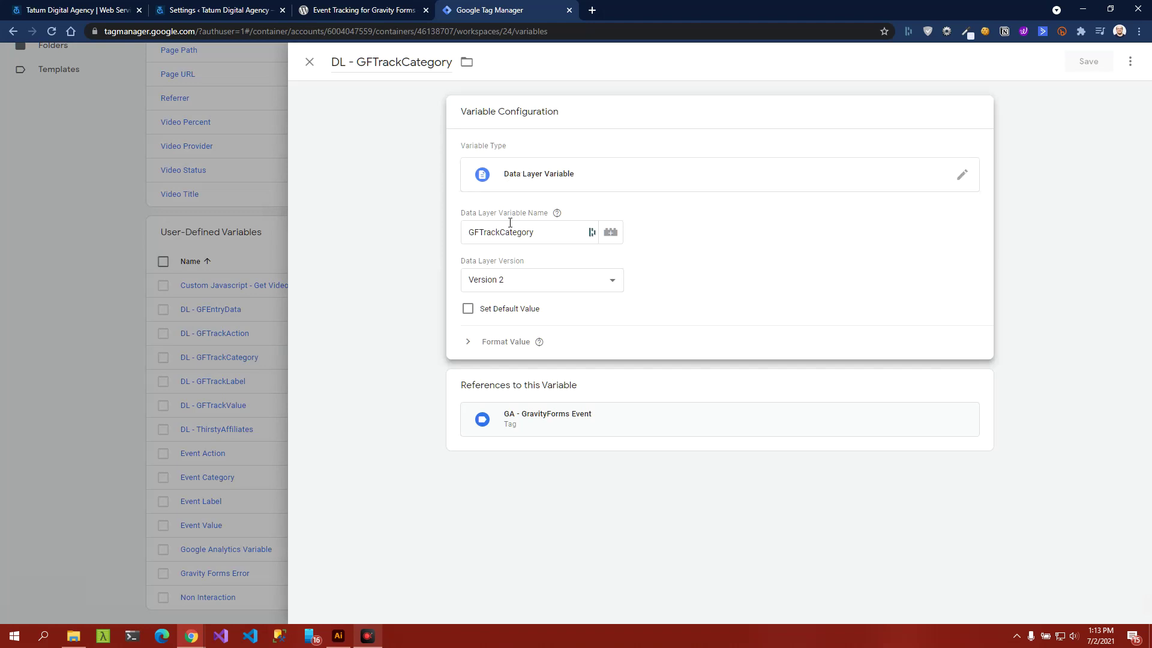
double_click(473, 233)
click(422, 253)
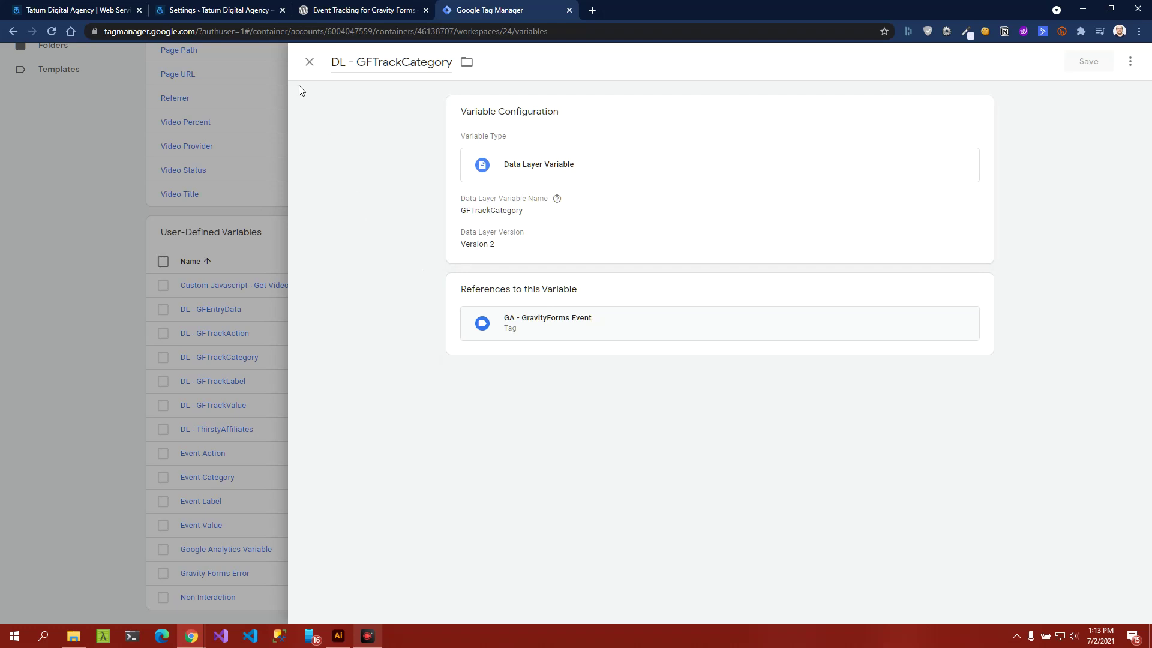
click(312, 70)
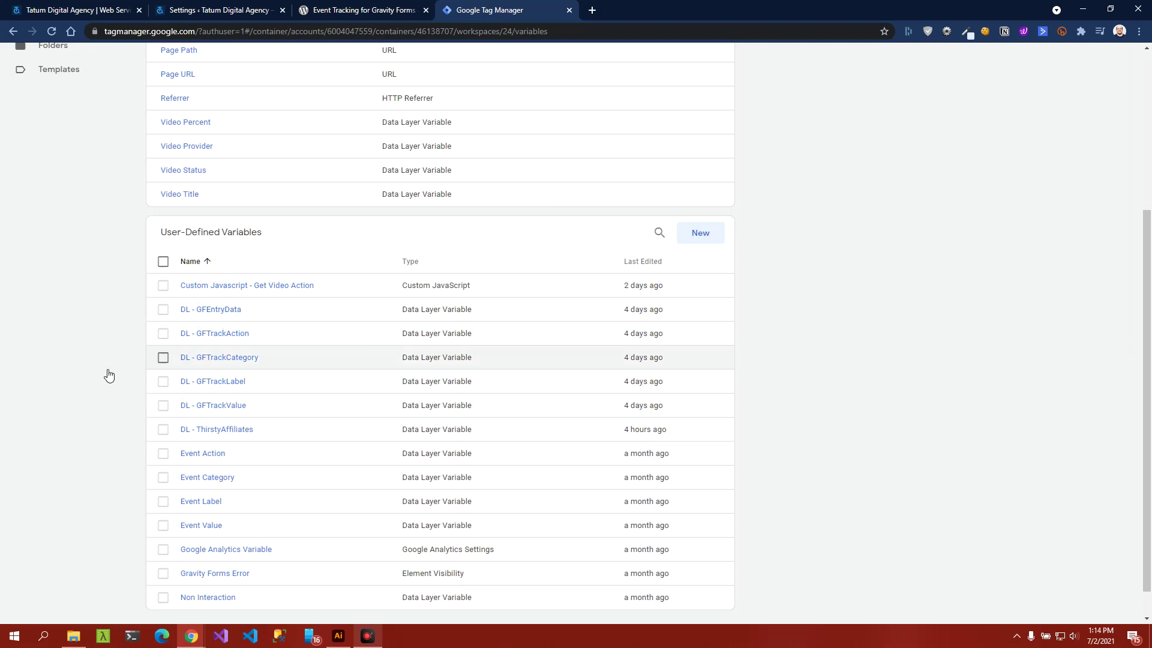
scroll(342, 315, up, 4)
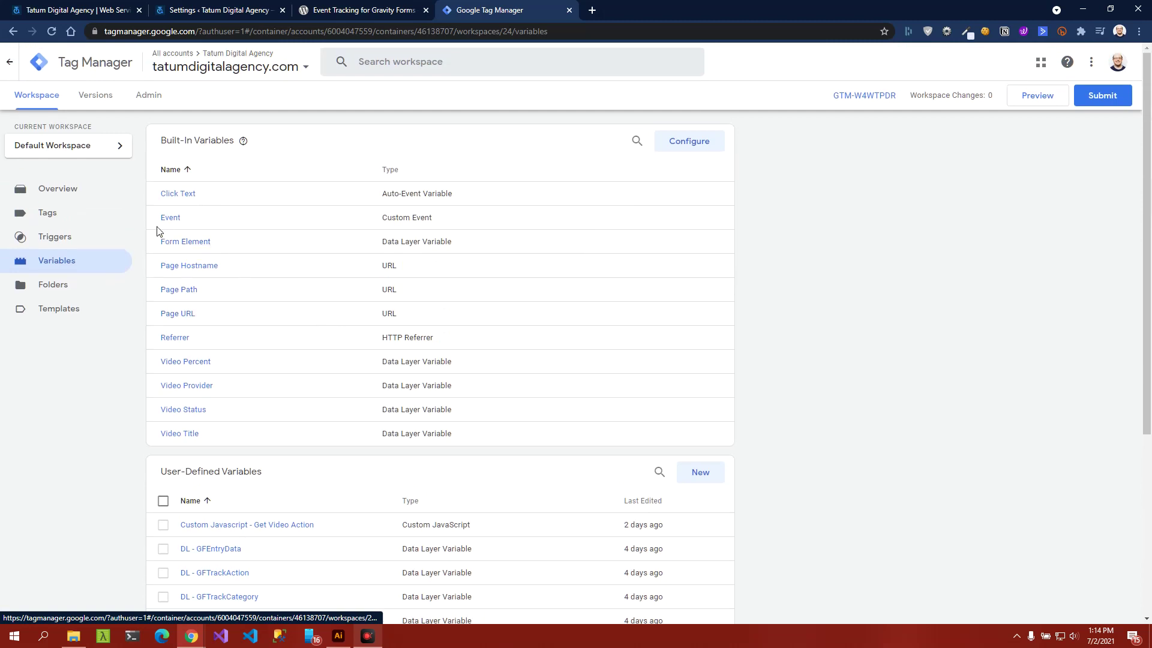
Open the GA - GravityForms Event tag from the Tags list to view its DL - GFTrack variables.
click(77, 217)
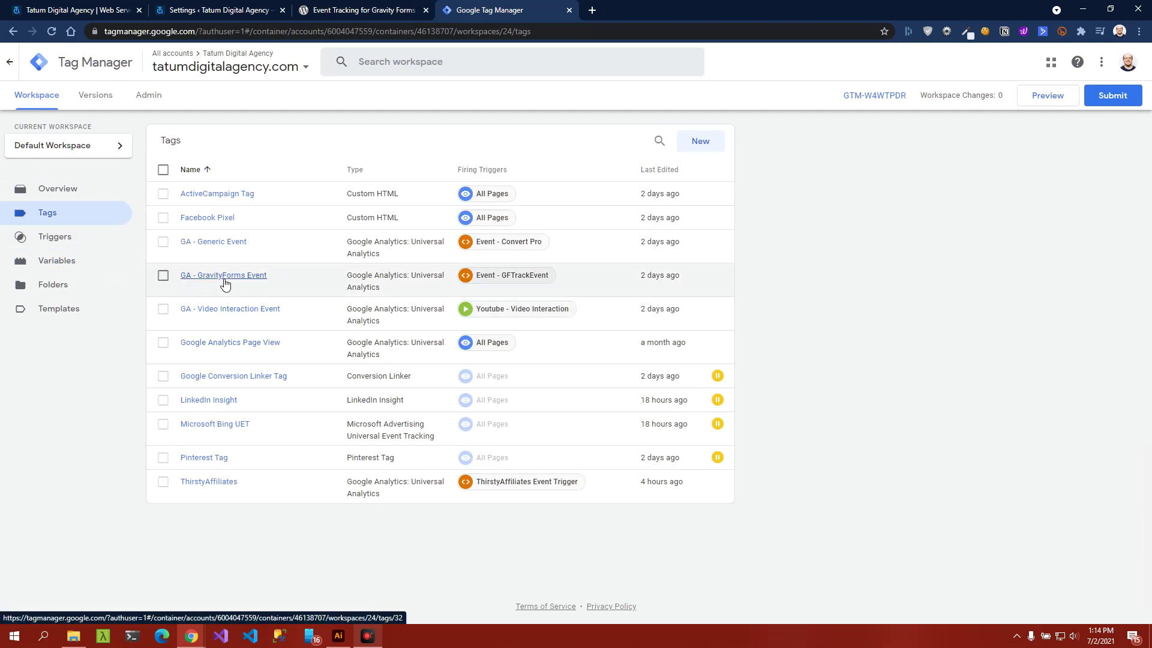
click(224, 278)
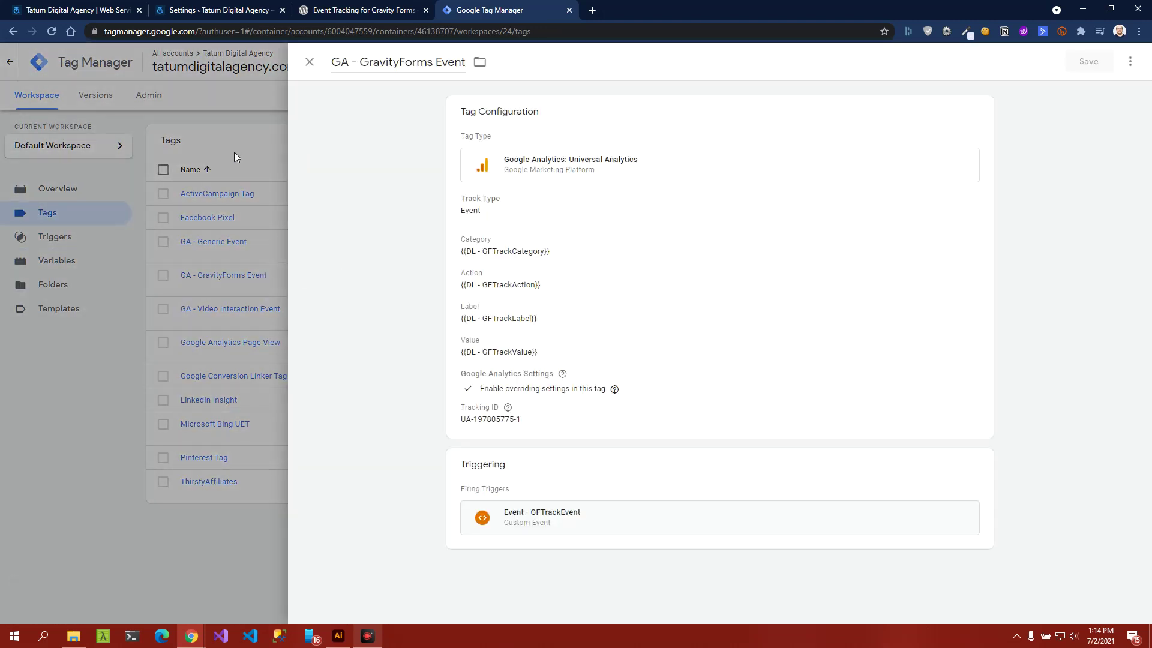
click(234, 152)
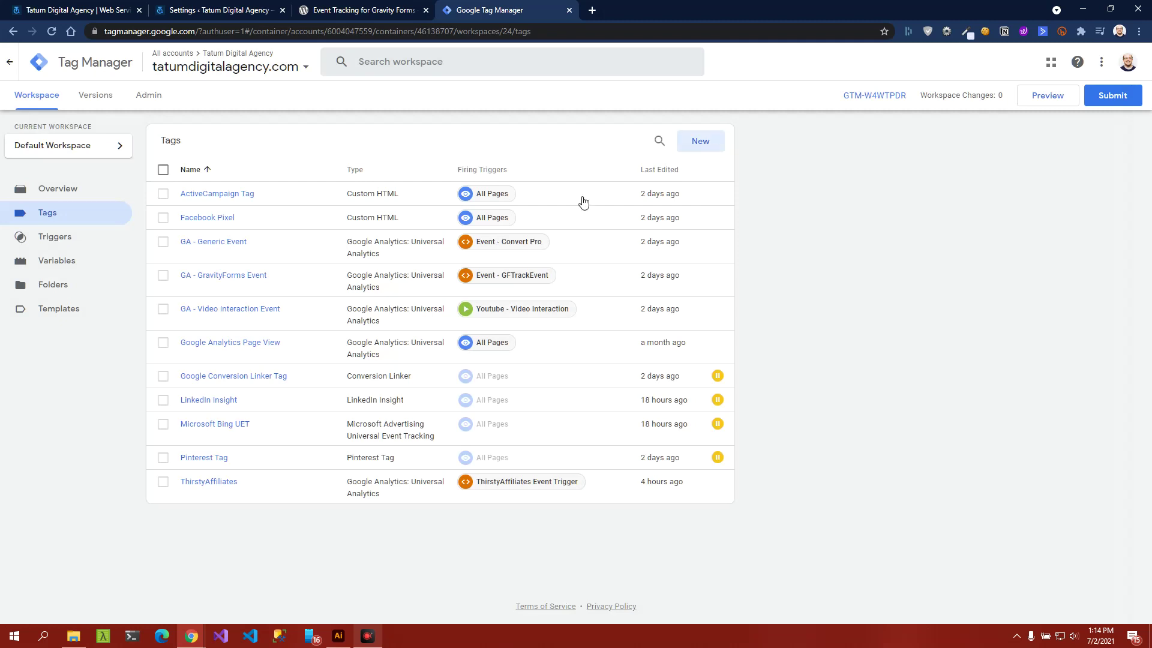
click(244, 276)
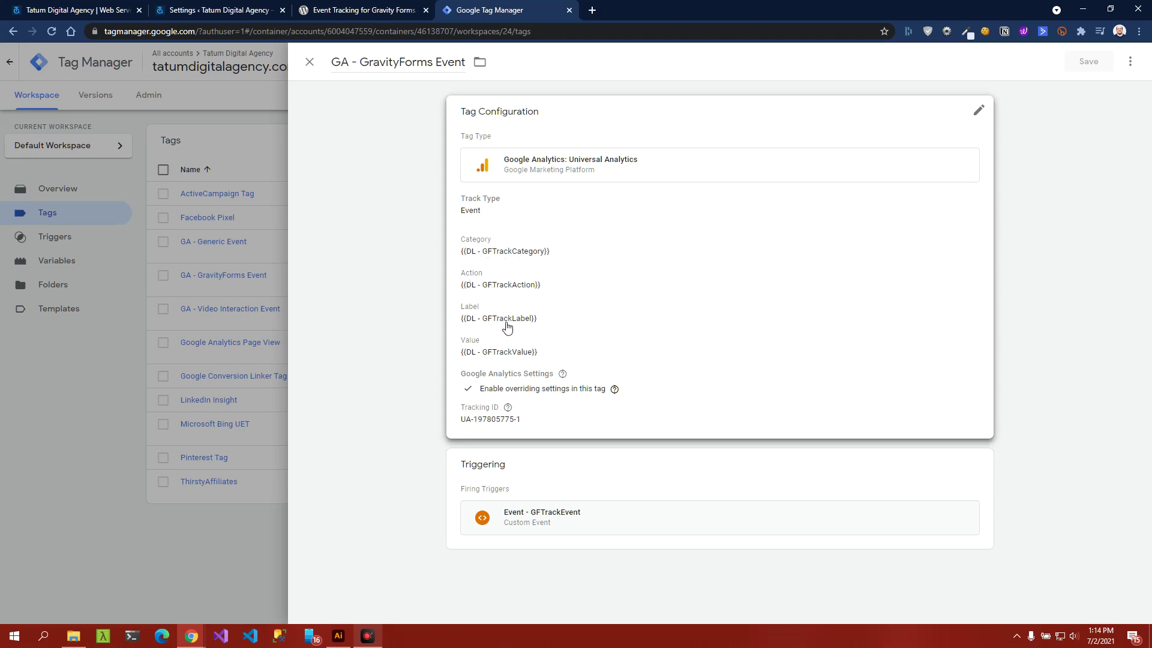
click(504, 380)
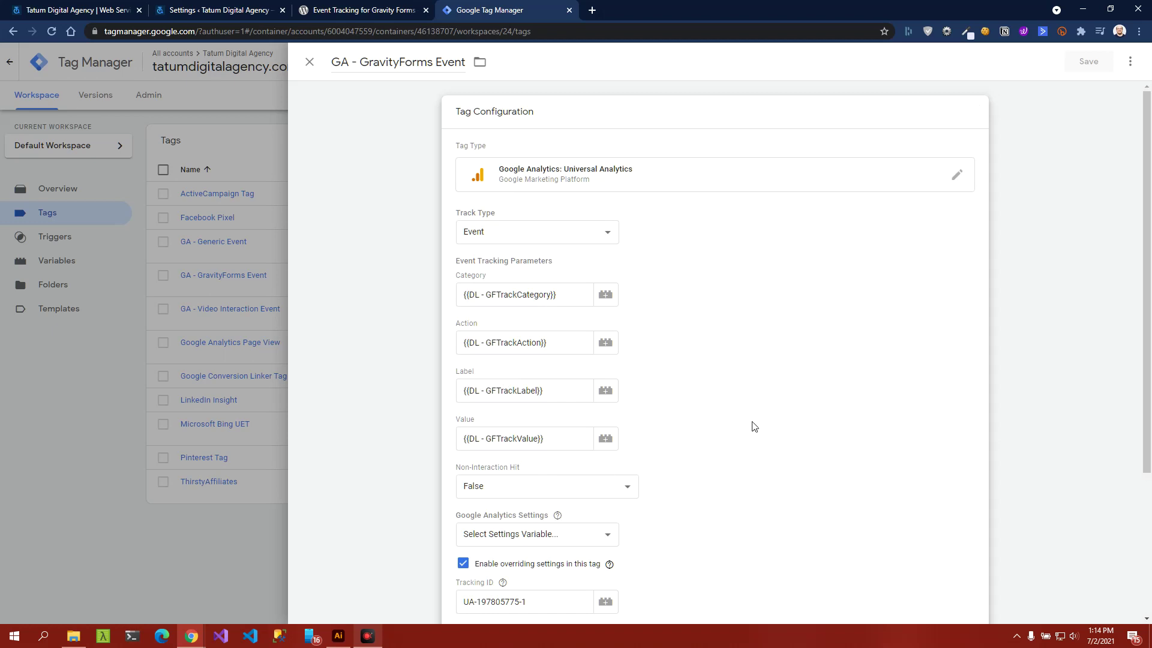
scroll(754, 427, down, 2)
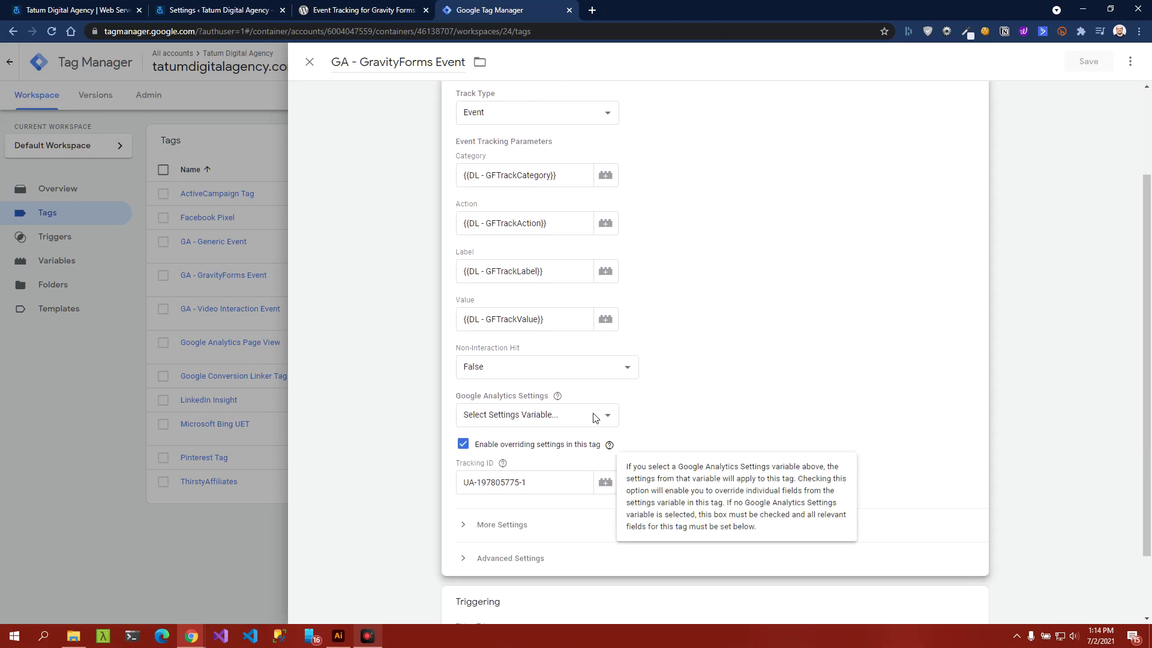
click(595, 418)
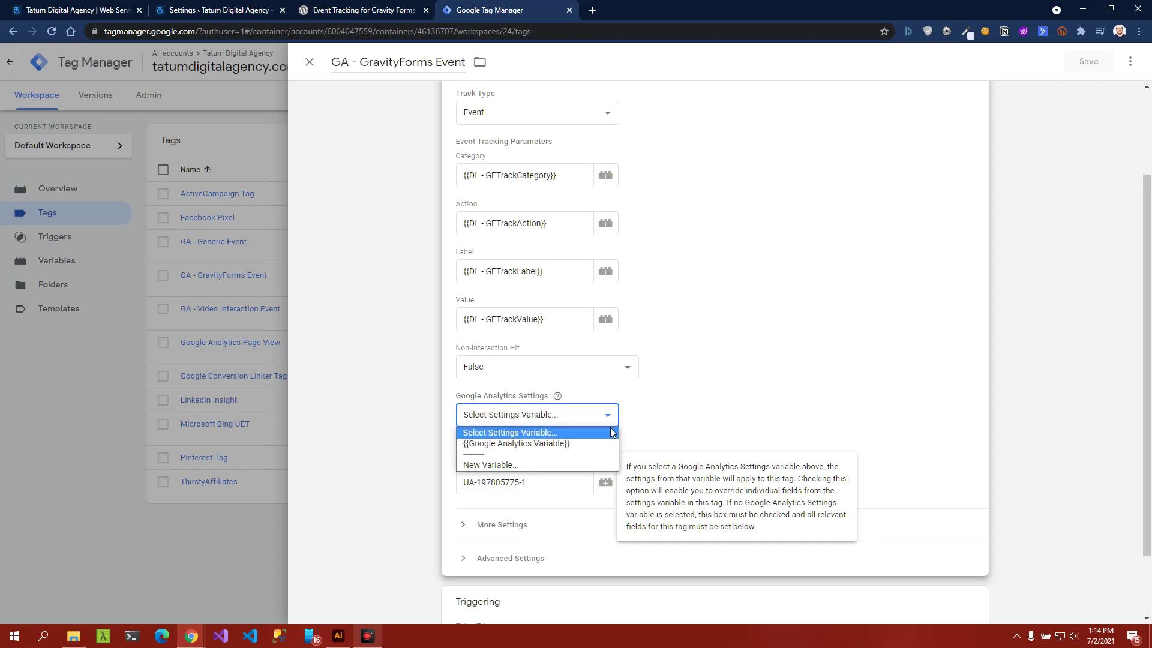
click(585, 433)
click(660, 397)
click(600, 414)
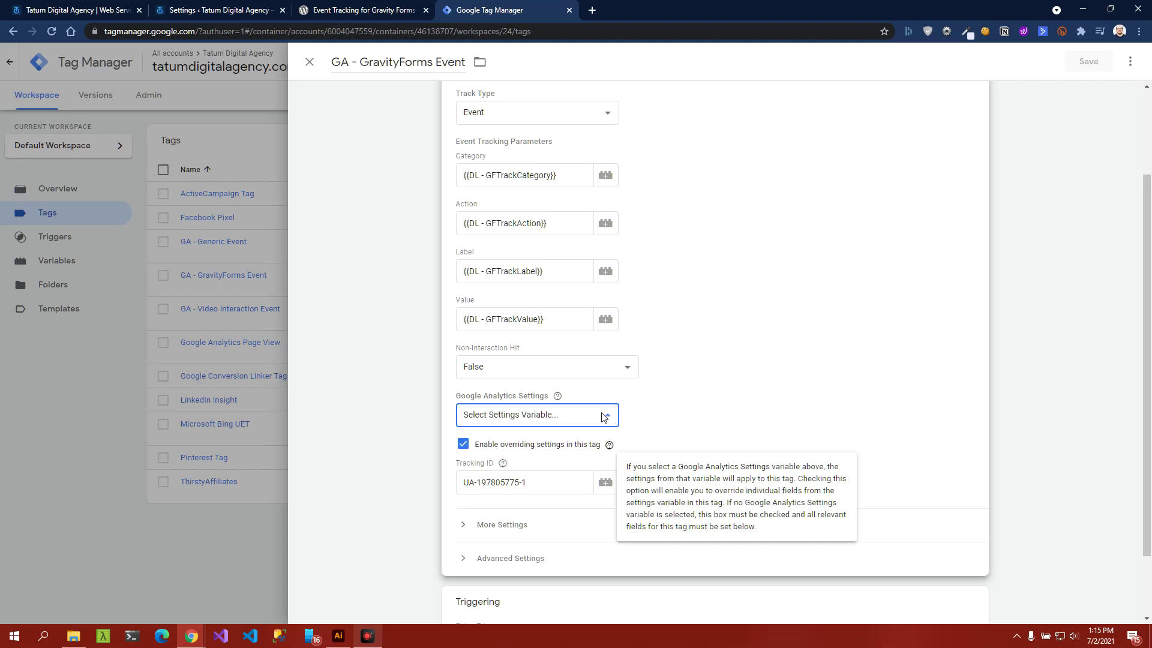
click(666, 398)
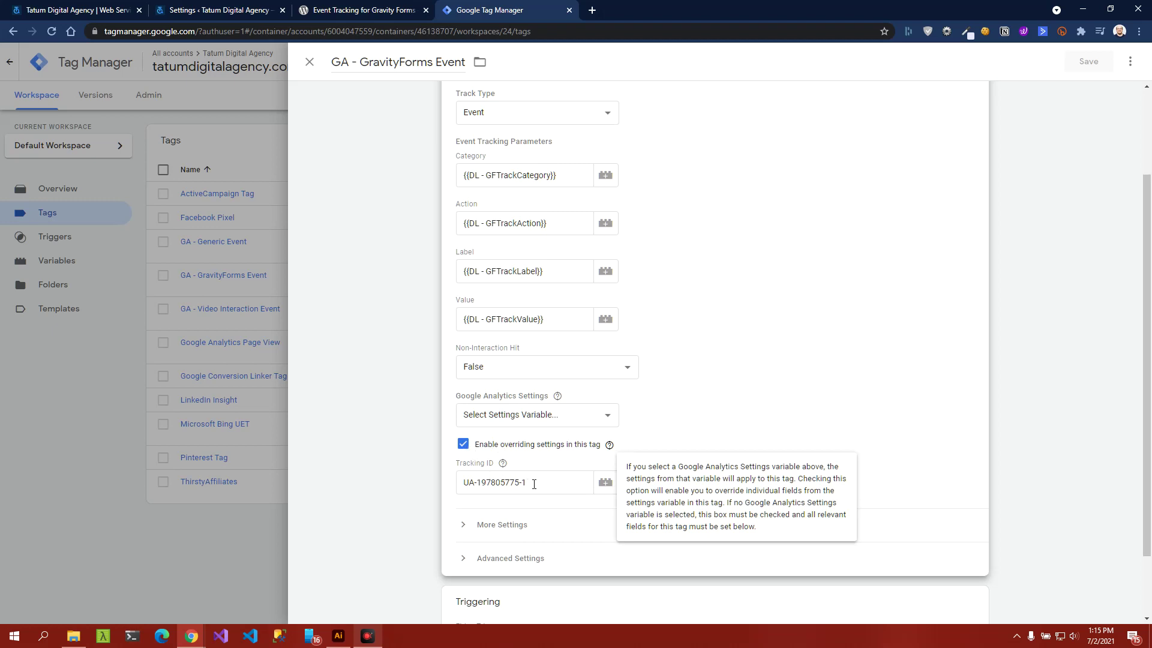
scroll(415, 459, up, 2)
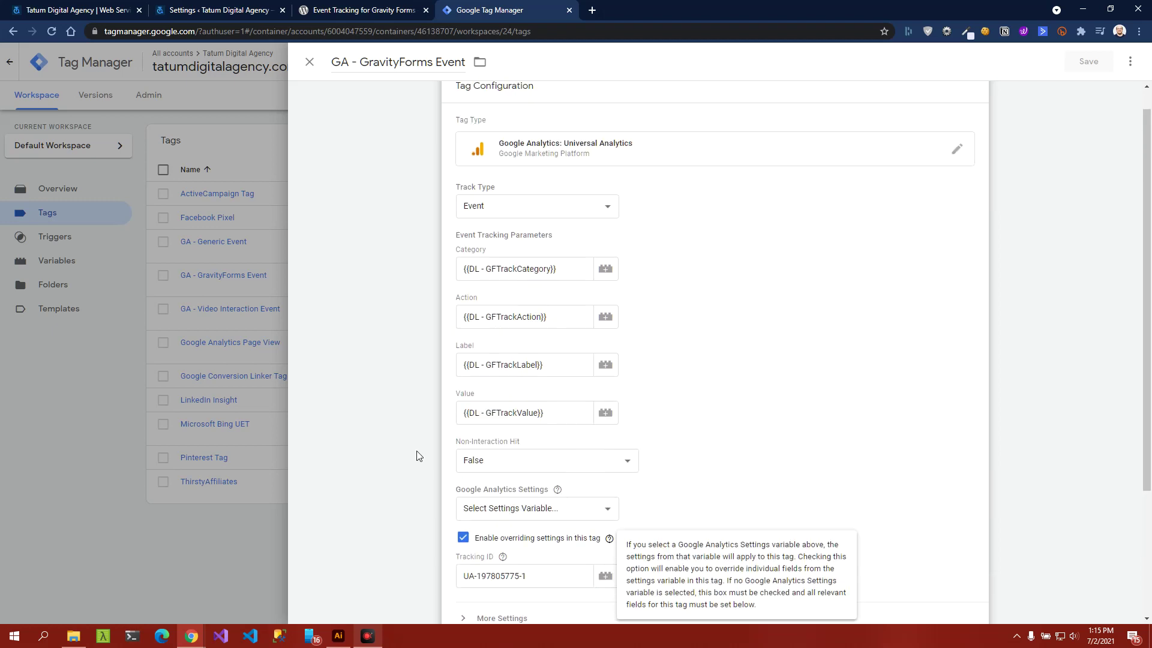
click(519, 118)
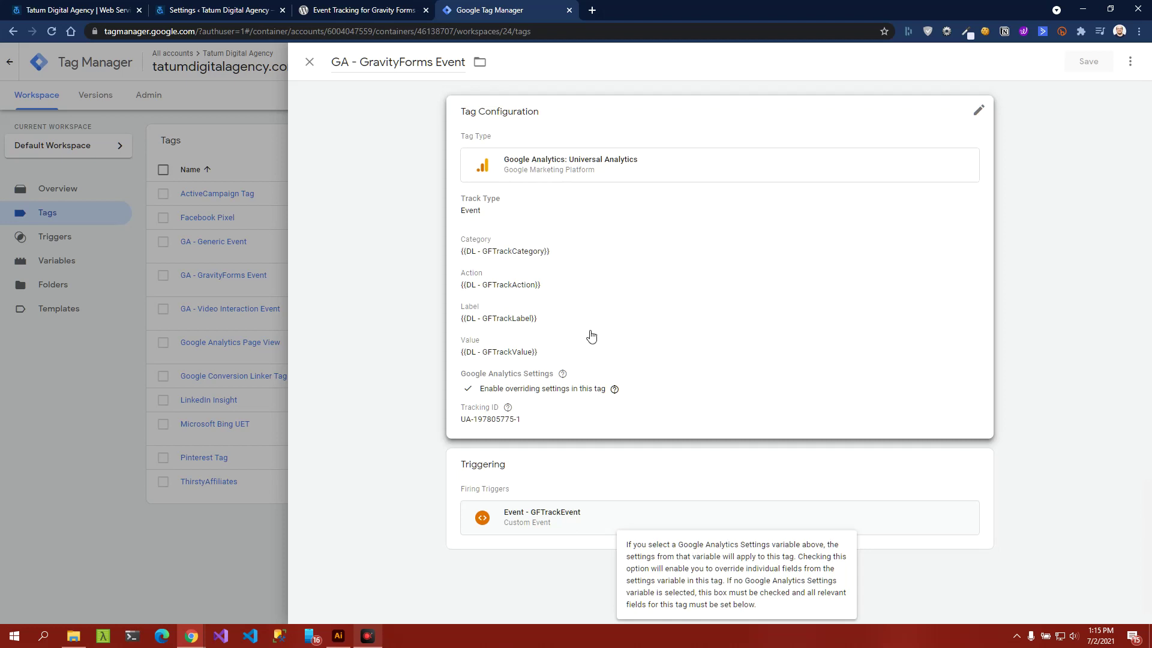
click(502, 472)
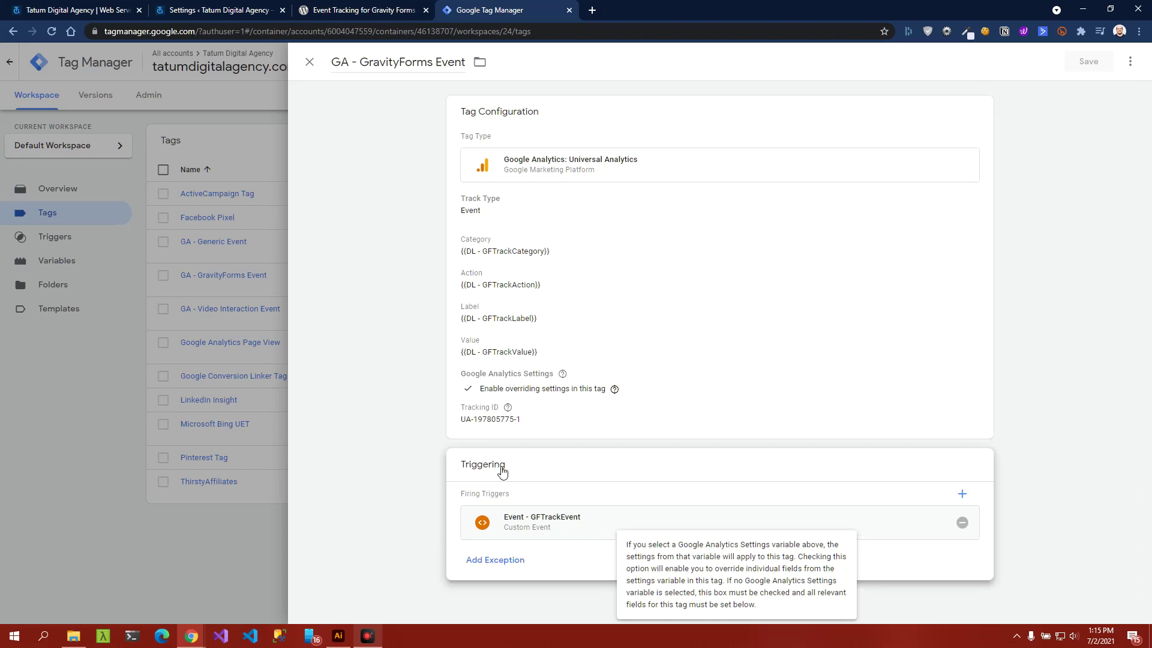
click(524, 528)
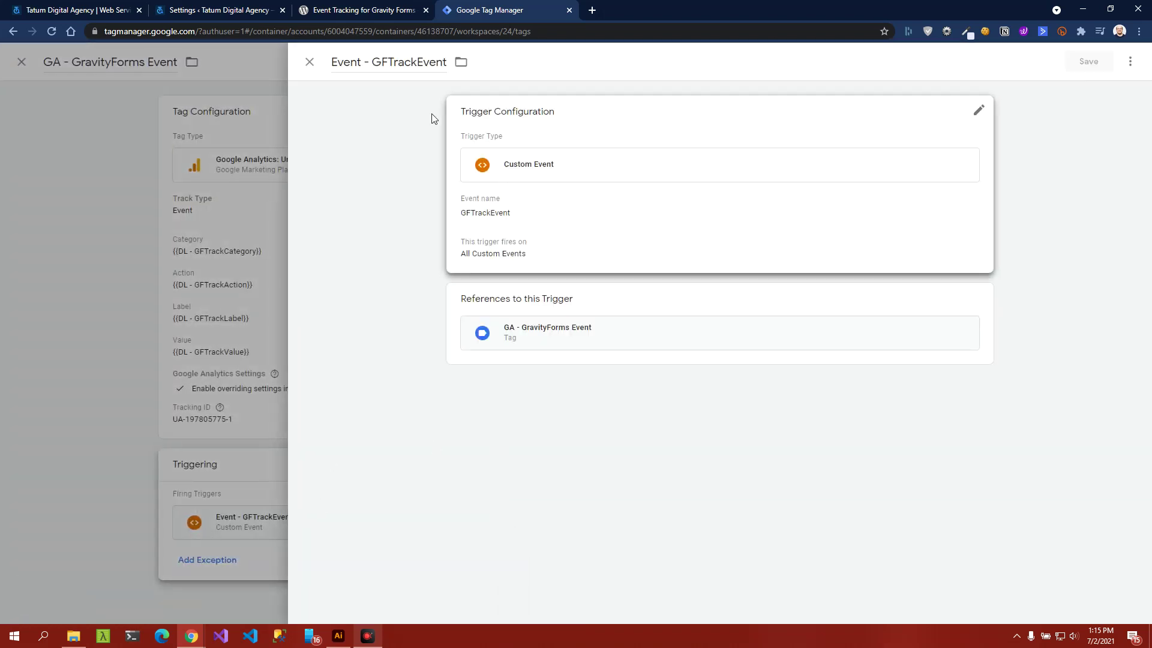
click(310, 62)
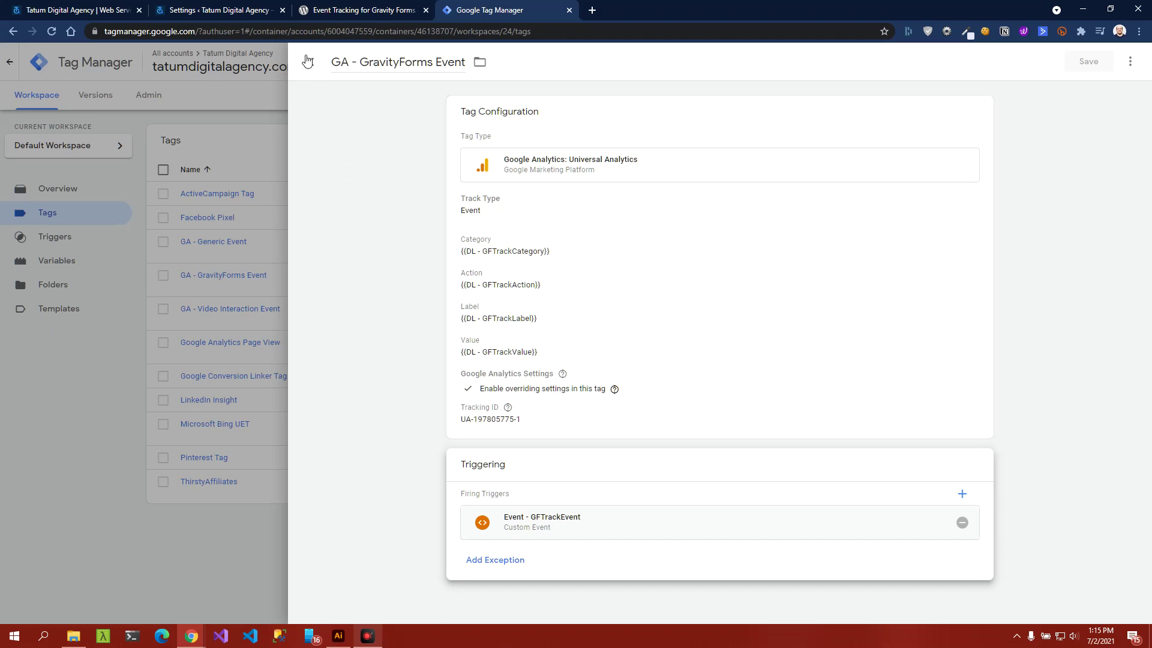
Close the GA - GravityForms Event tag editor to see it firing on Event - GFTrackEvent.
click(310, 63)
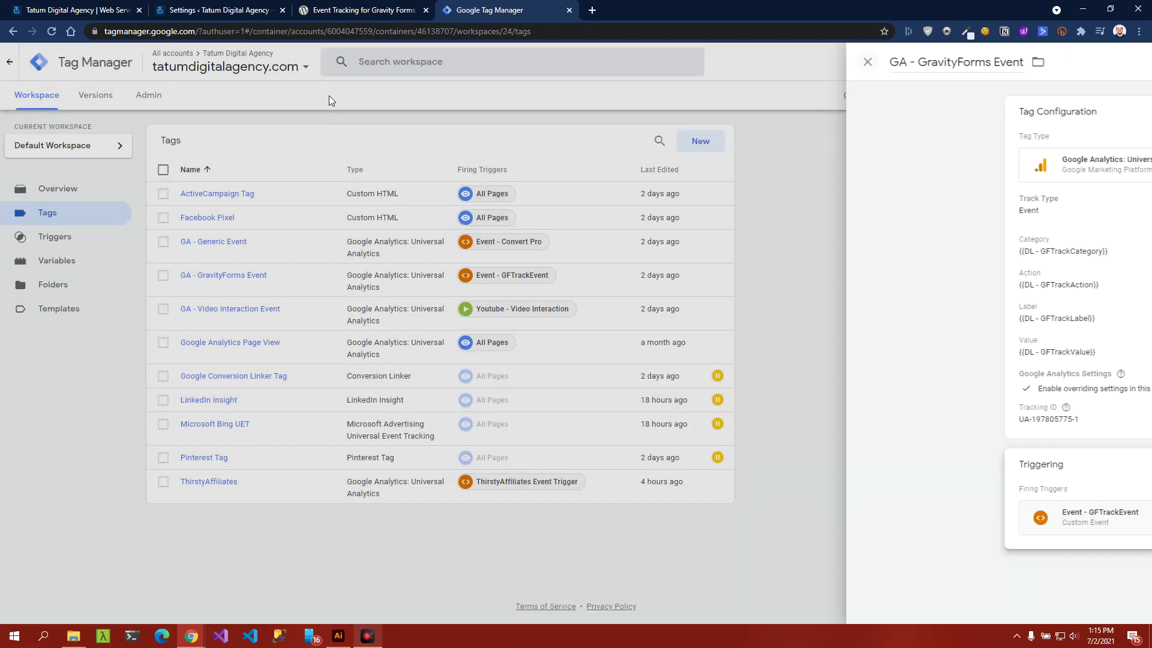